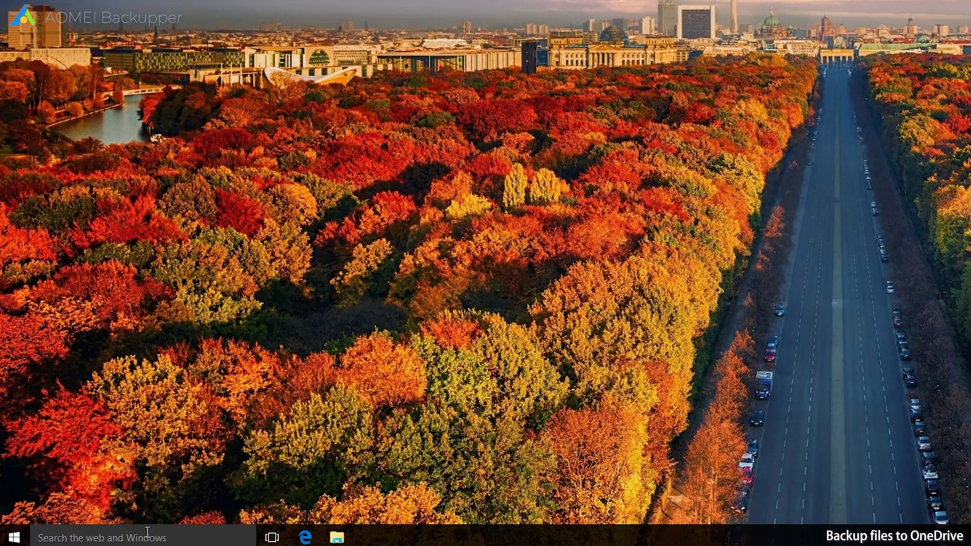
Step: Search Windows for 'onedrive' and launch the OneDrive desktop app
left_click(148, 535)
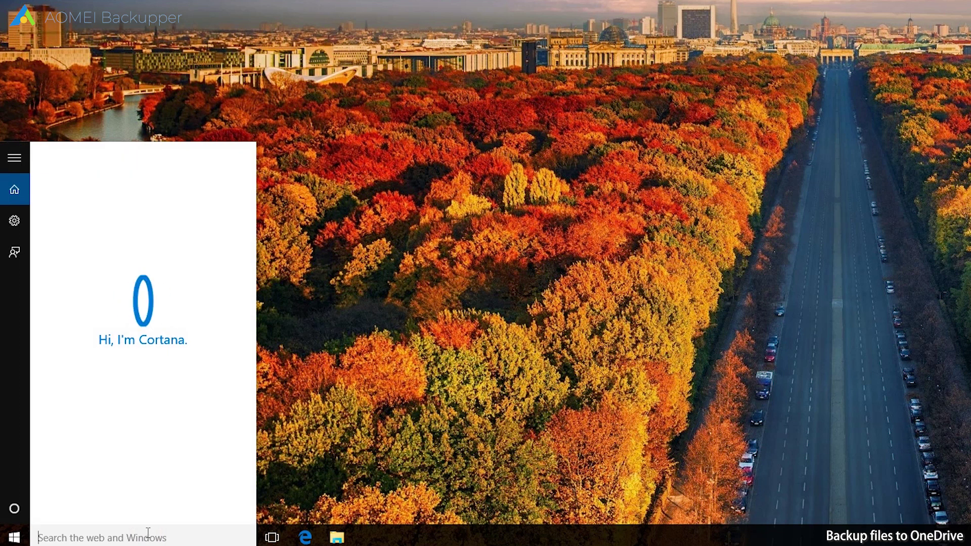
type("onedrive")
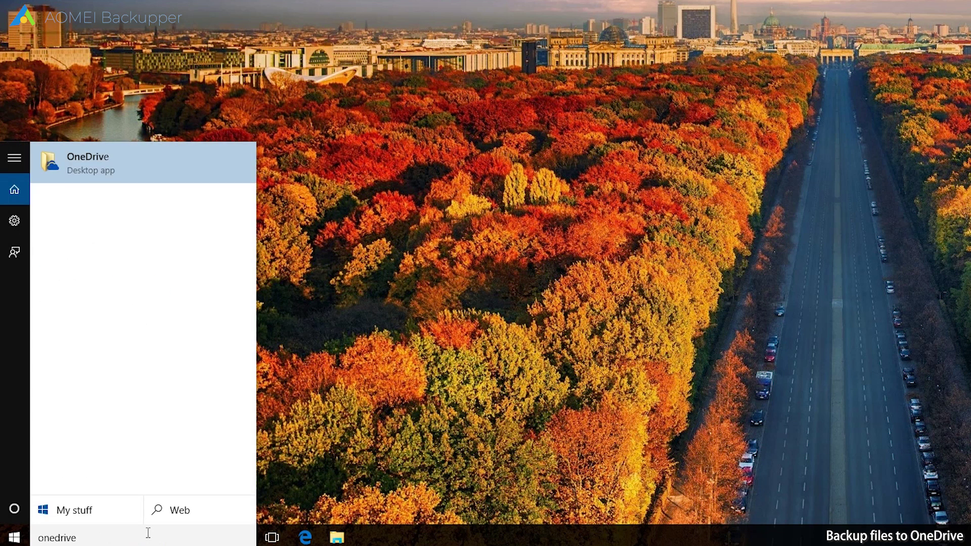
key("Return")
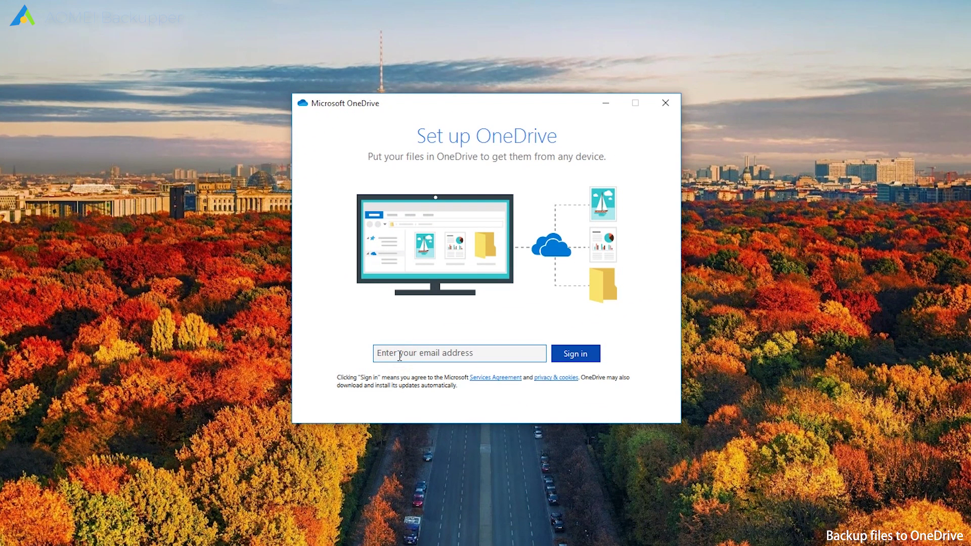
type("user@outlook.com")
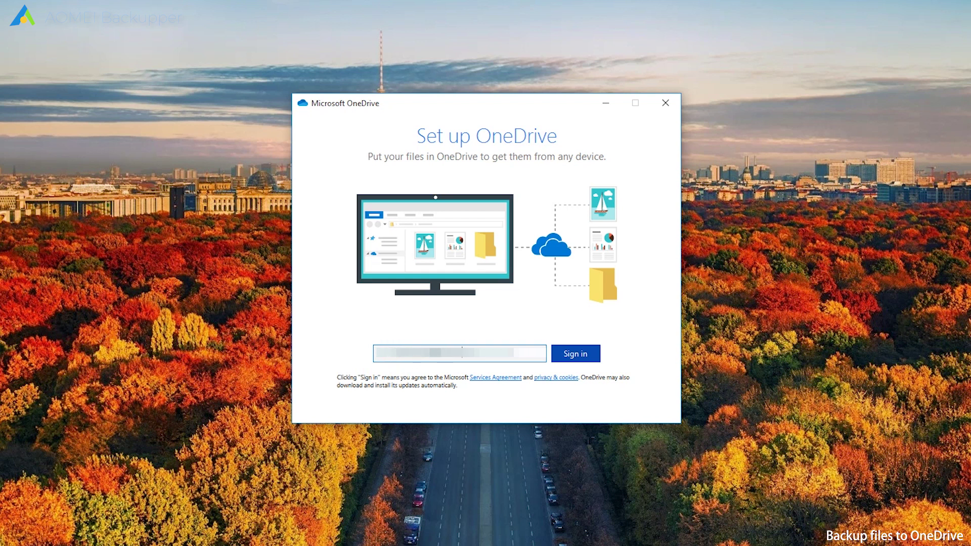
Step: Sign in to OneDrive, keep the default folder location, and sync all files and folders
key("Return")
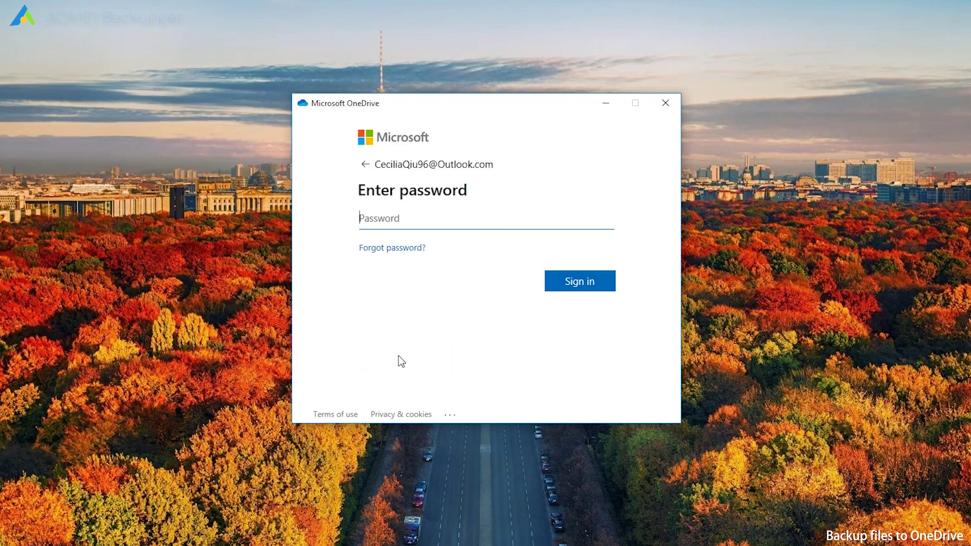
type("password")
key("Return")
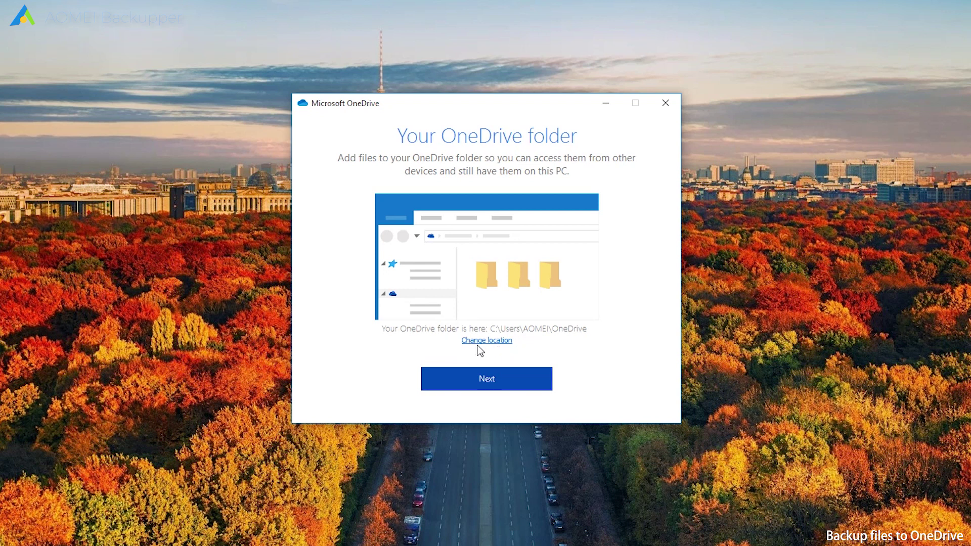
left_click(493, 386)
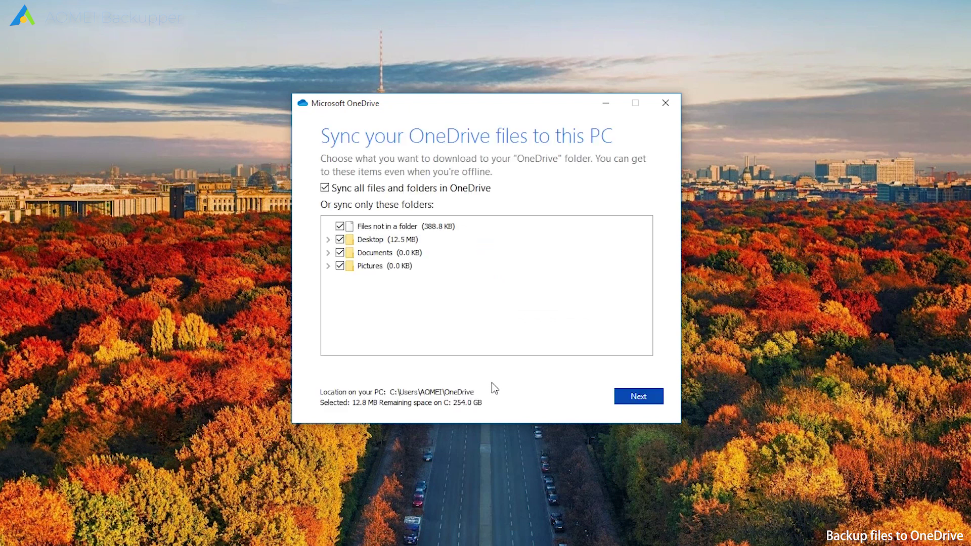
left_click(638, 398)
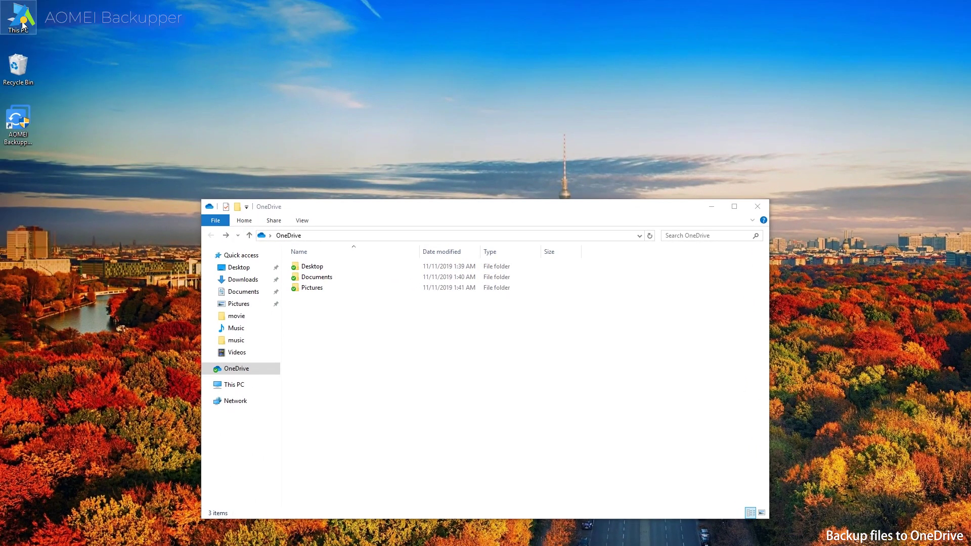
Step: Copy the nature wallpaper JPG from Bussniess (E:) into the OneDrive Pictures folder
double_click(23, 27)
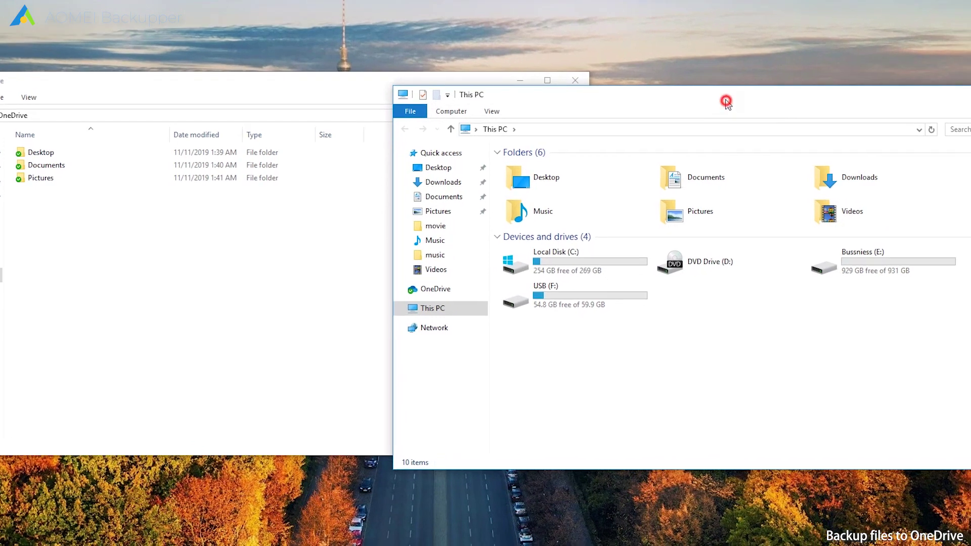
left_click_drag(726, 102, 725, 89)
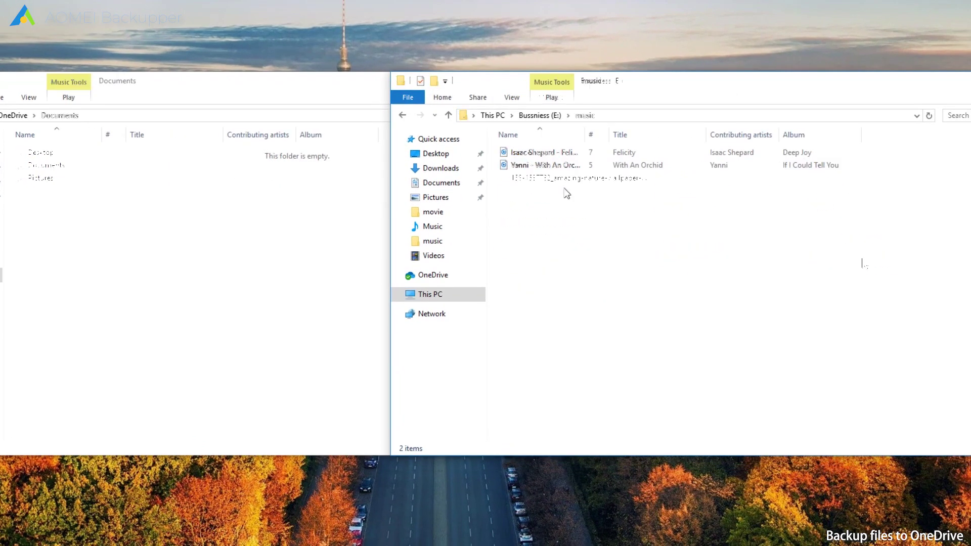
mouse_move(565, 193)
left_mouse_down()
mouse_move(546, 157)
mouse_move(166, 204)
left_mouse_up()
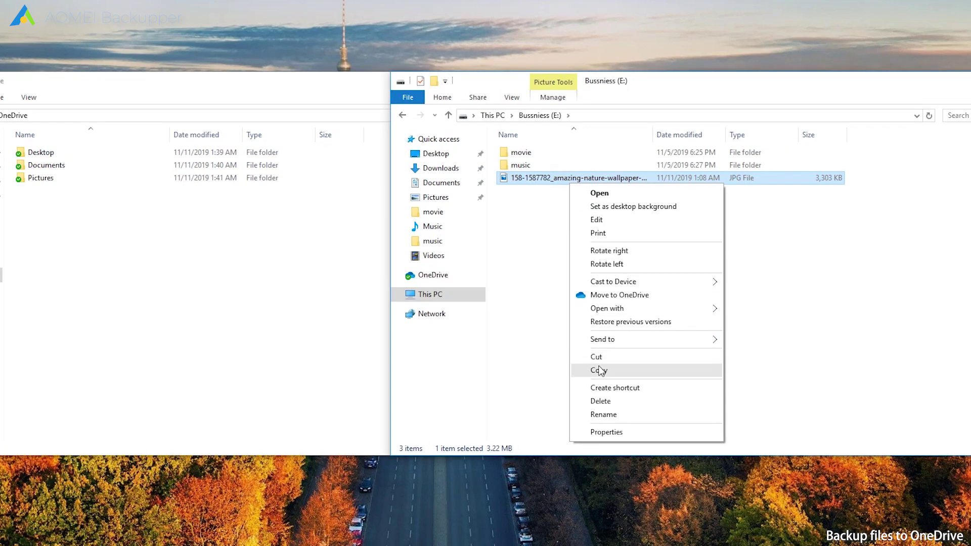
left_click(599, 371)
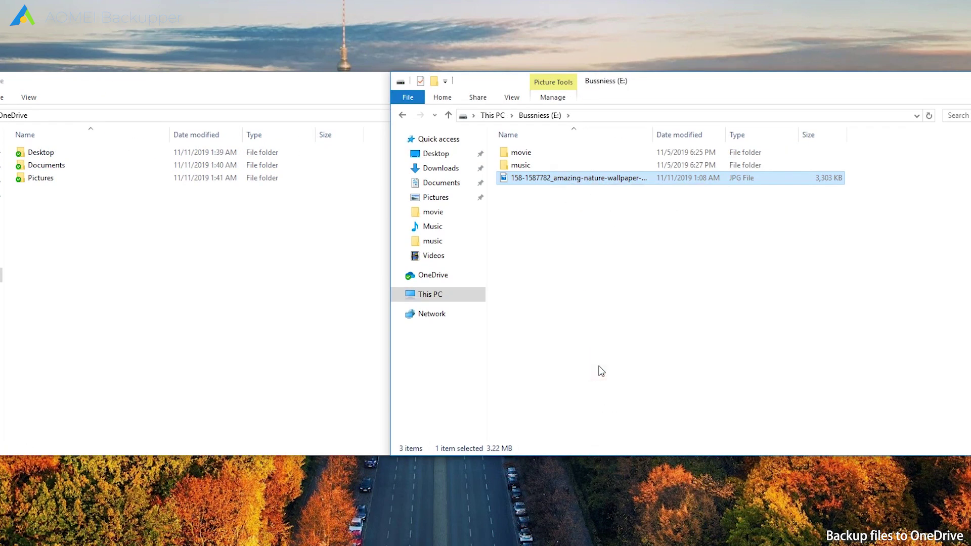
double_click(162, 178)
right_click(319, 194)
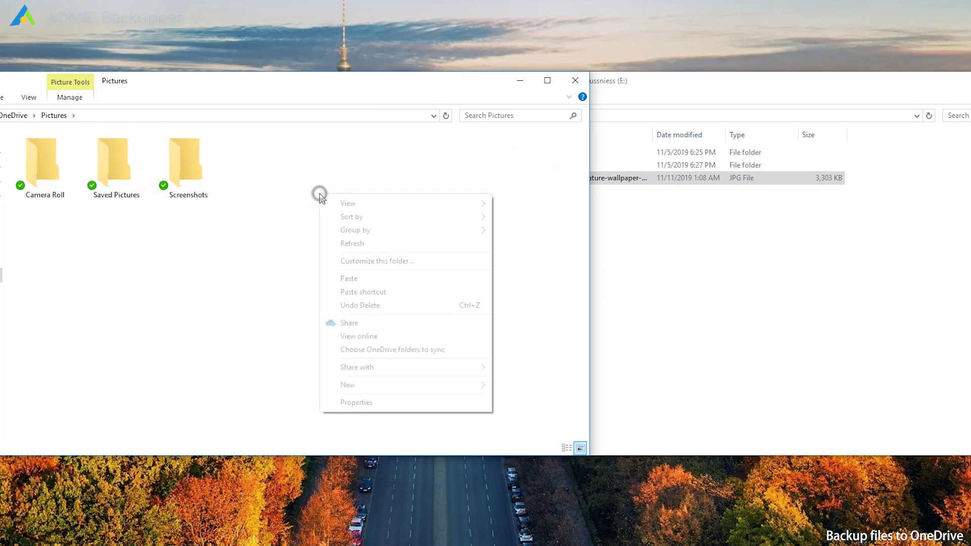
left_click(350, 278)
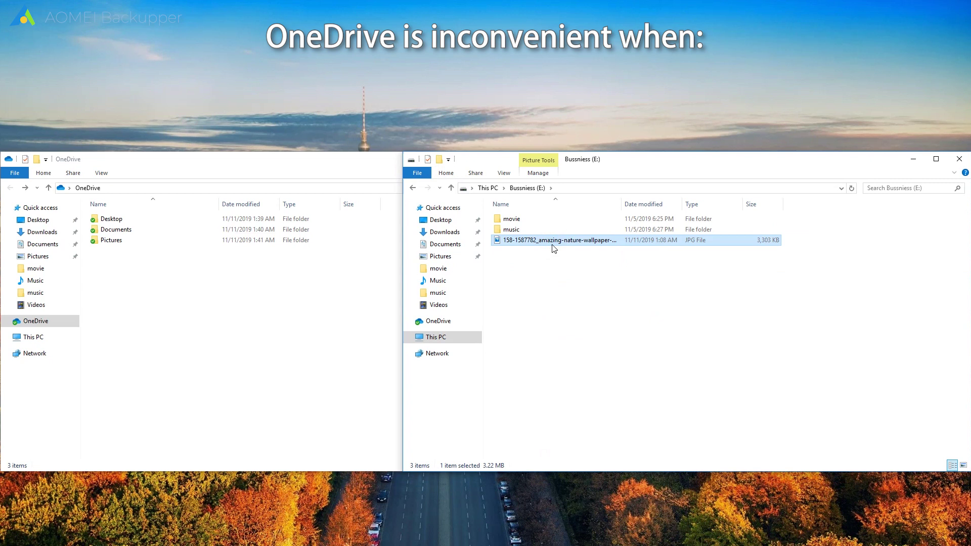
Step: Paste the nature wallpaper JPG into the OneDrive Pictures folder
right_click(552, 246)
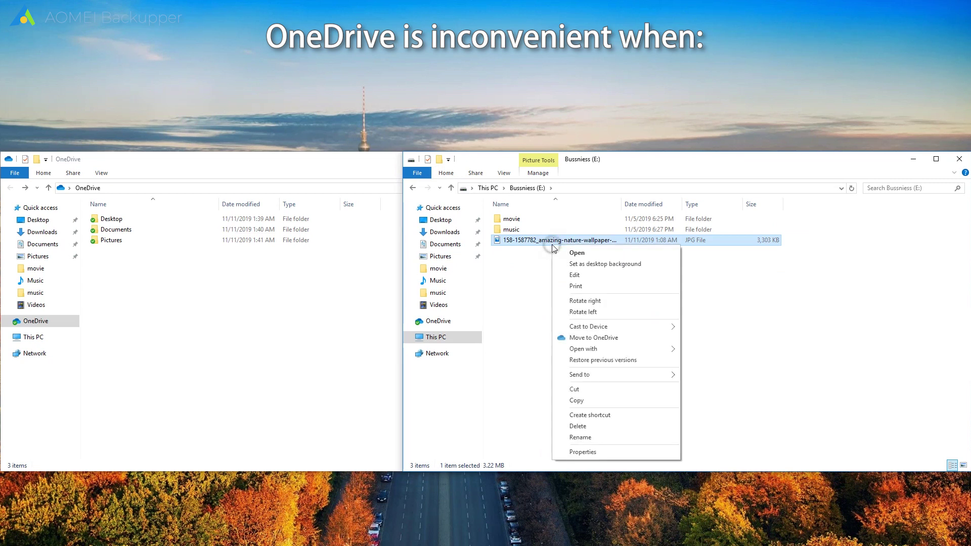
left_click(577, 400)
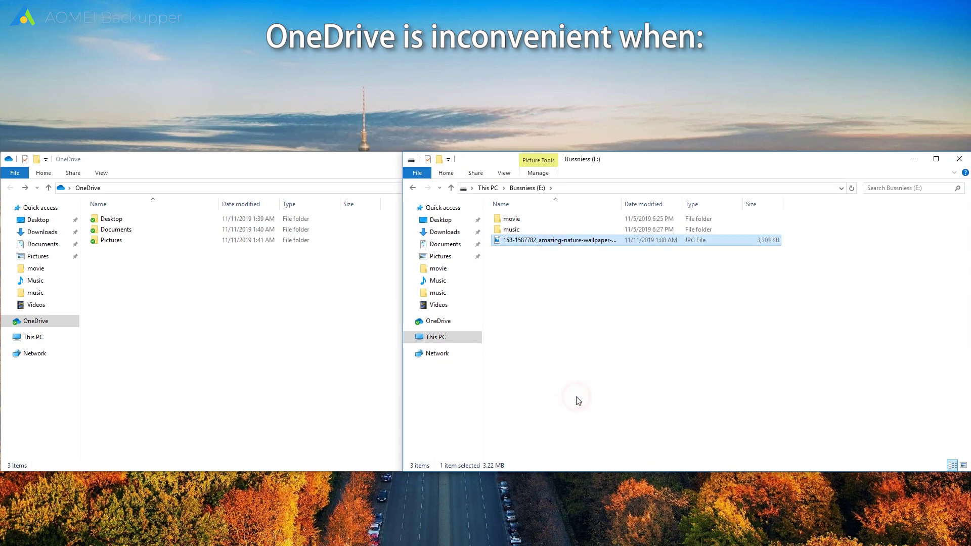
double_click(207, 243)
right_click(344, 254)
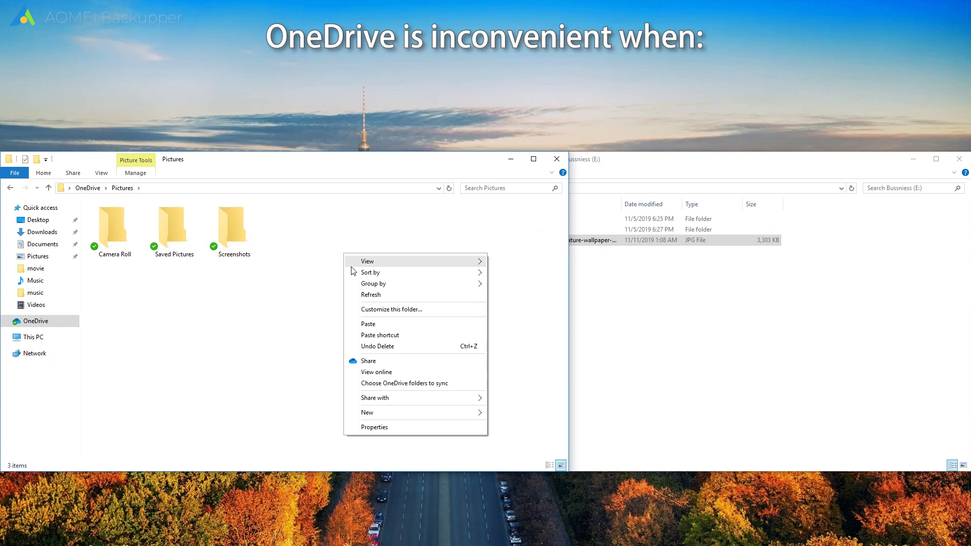
left_click(372, 324)
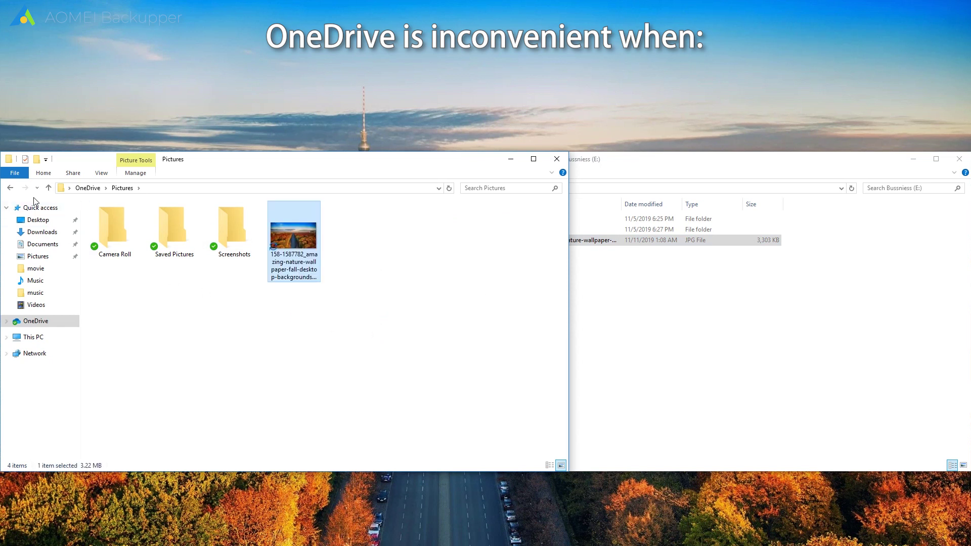
Step: Drag both music tracks from E:\music into the OneDrive Documents folder
left_click(11, 188)
double_click(112, 230)
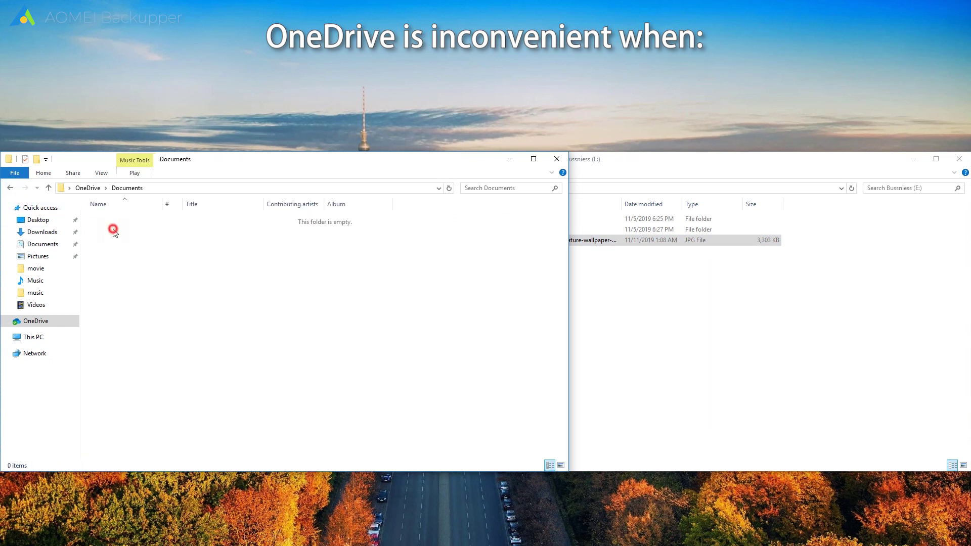
left_click(665, 317)
double_click(540, 229)
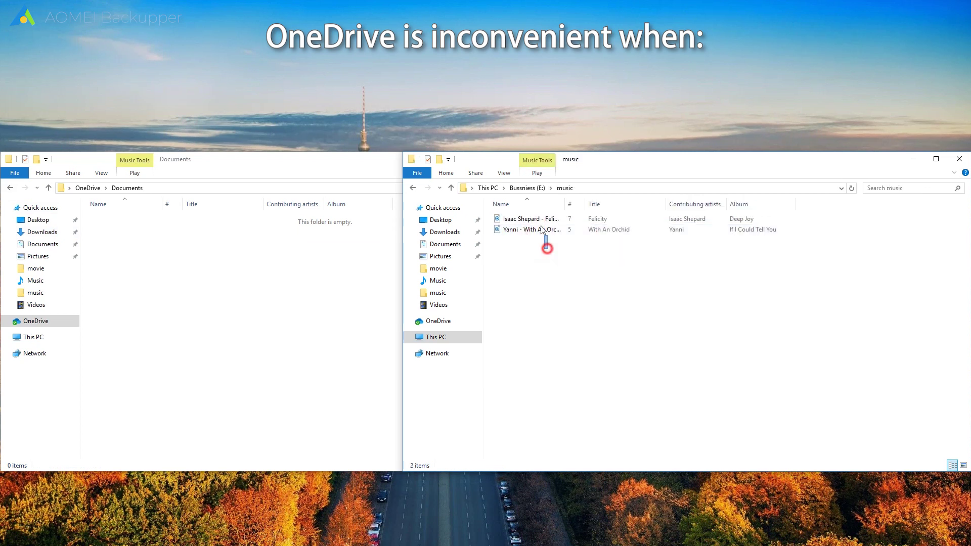
mouse_move(547, 248)
left_mouse_down()
mouse_move(532, 214)
mouse_move(215, 262)
left_mouse_up()
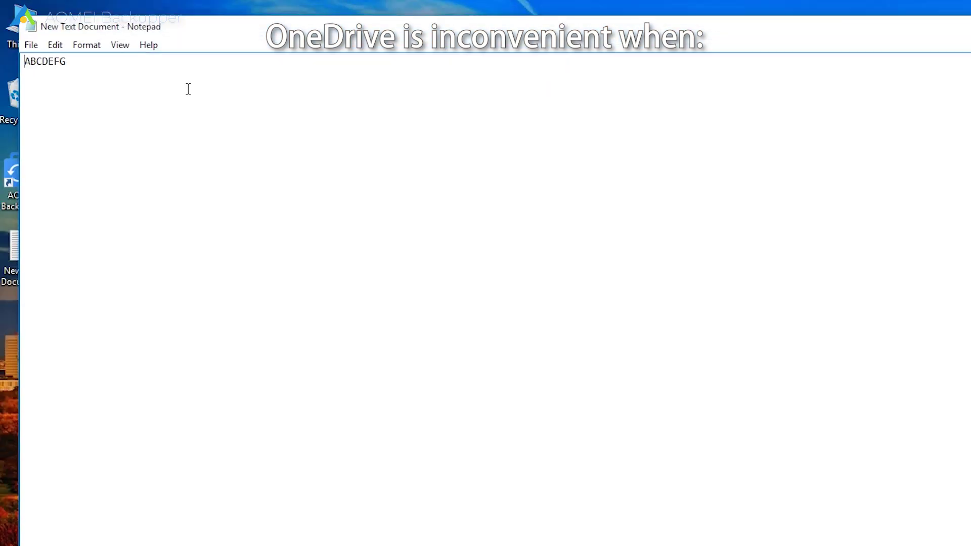
Step: Replace the ABCDEFG line in the text document with new digits and save it
left_click_drag(96, 73, 1, 78)
key("Delete")
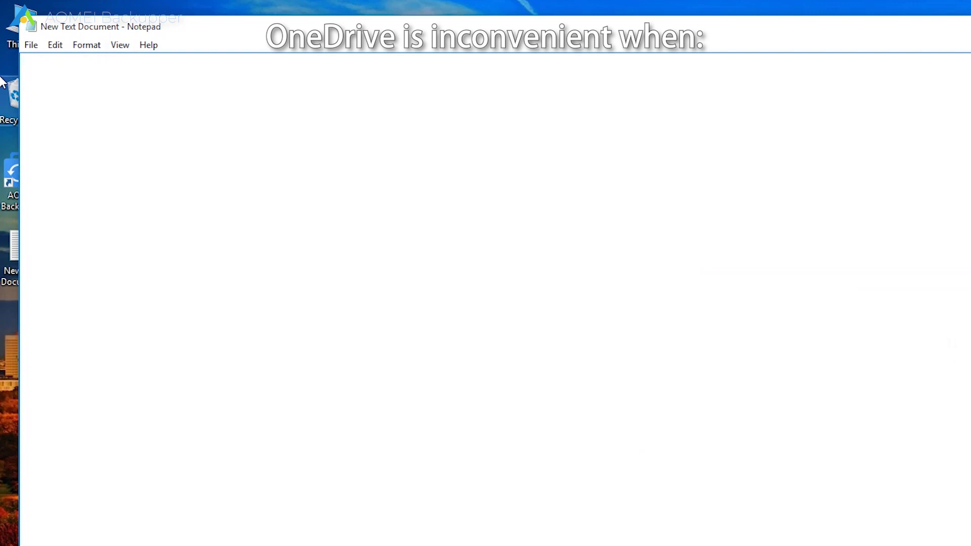
type("345")
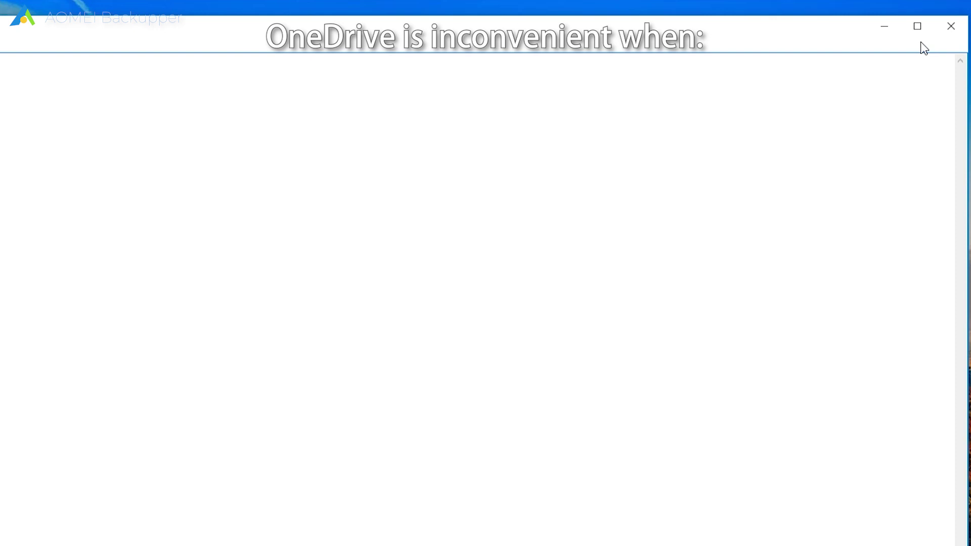
left_click(947, 19)
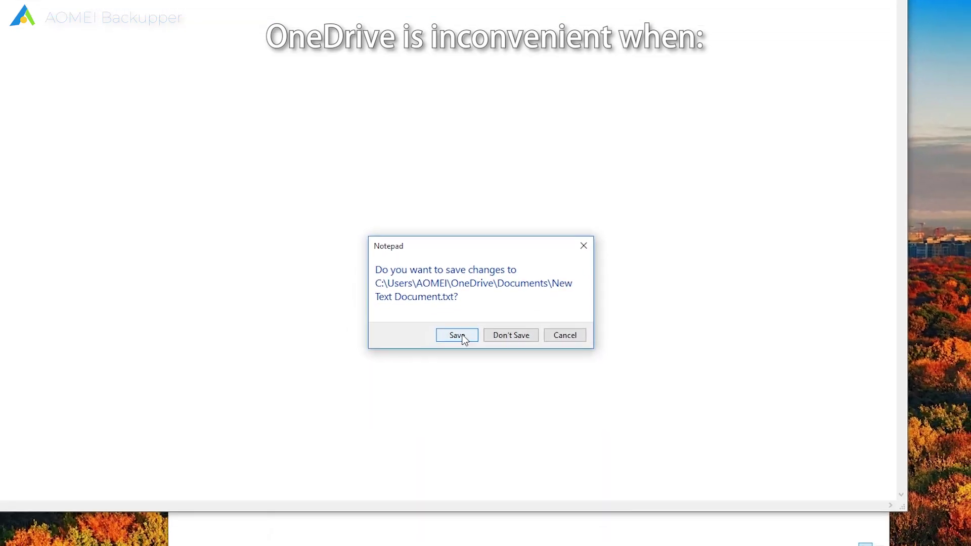
left_click(465, 466)
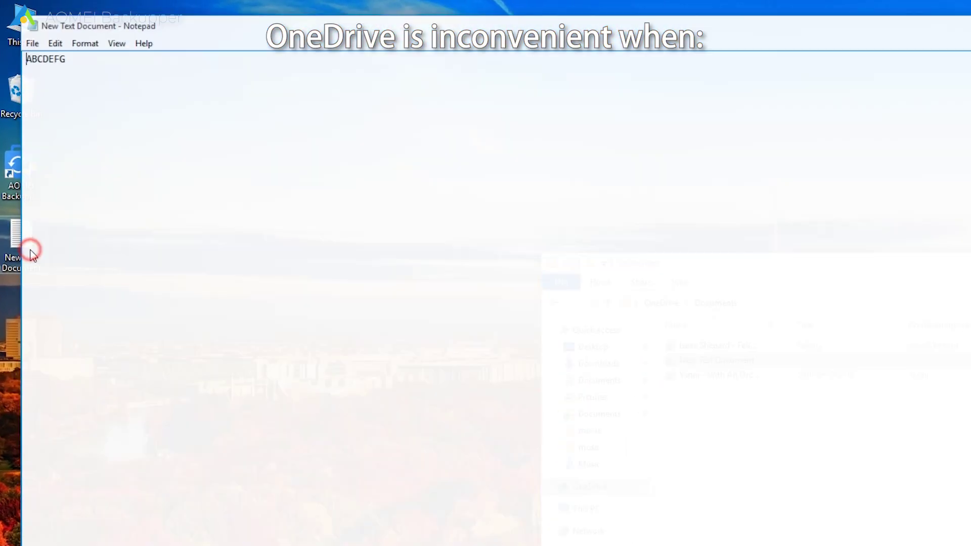
Step: Replace ABCDEFG in the other copy with different digits and save it
left_click_drag(76, 64, 23, 63)
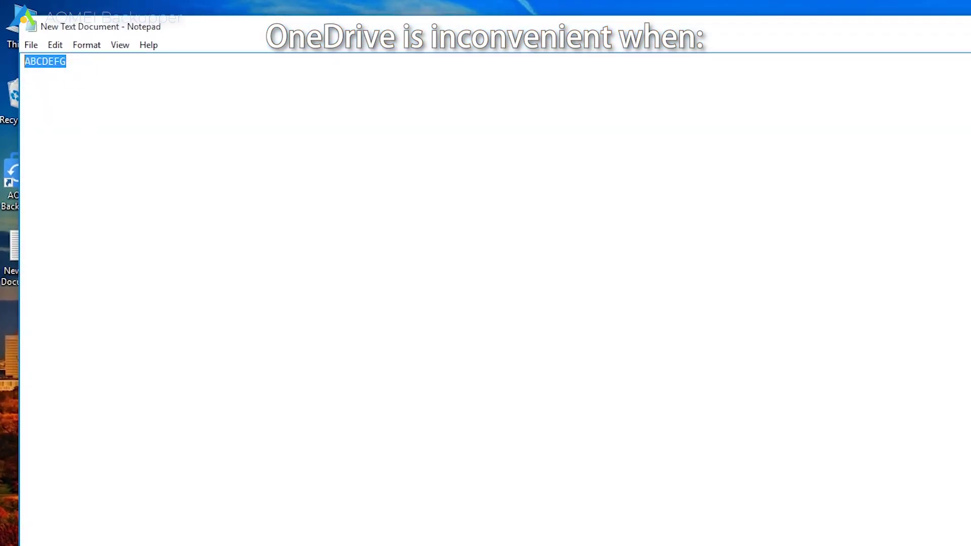
type("654")
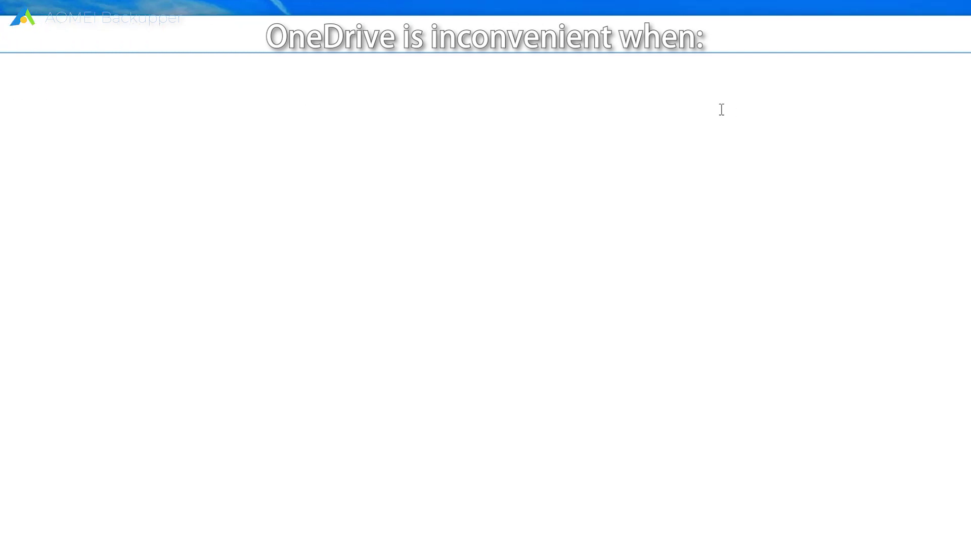
left_click(950, 25)
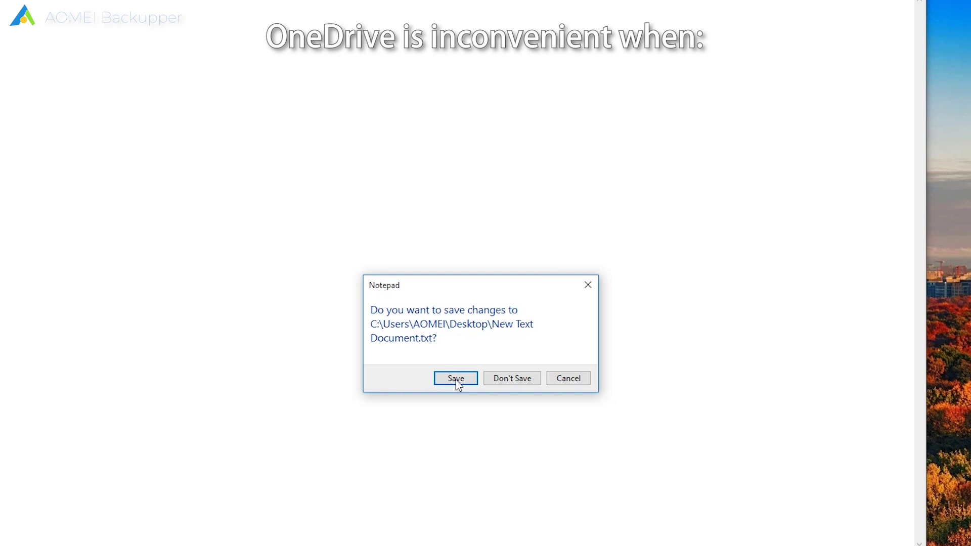
left_click(458, 282)
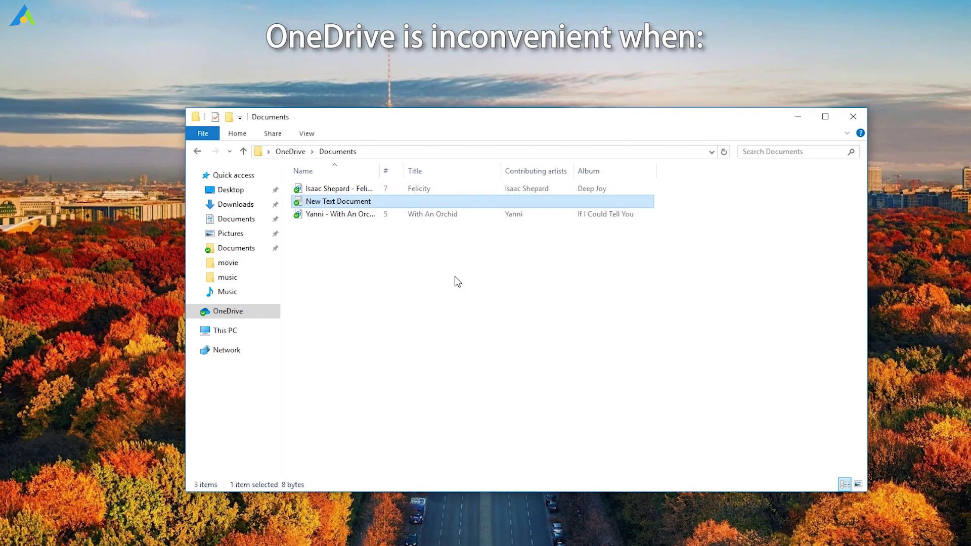
Step: Open both New Text Document versions, 123456 and 654321, side by side
left_click(346, 204)
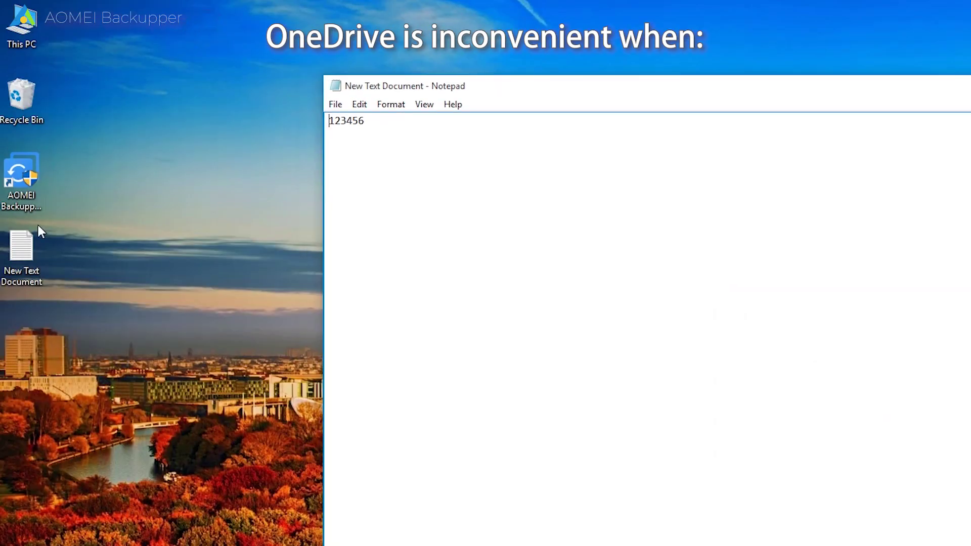
left_click(5, 264)
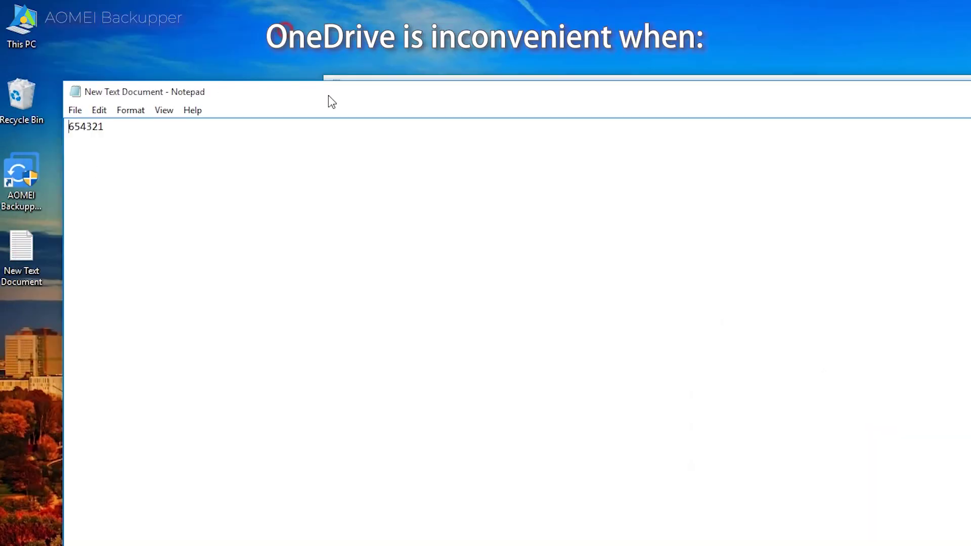
left_click_drag(330, 94, 501, 200)
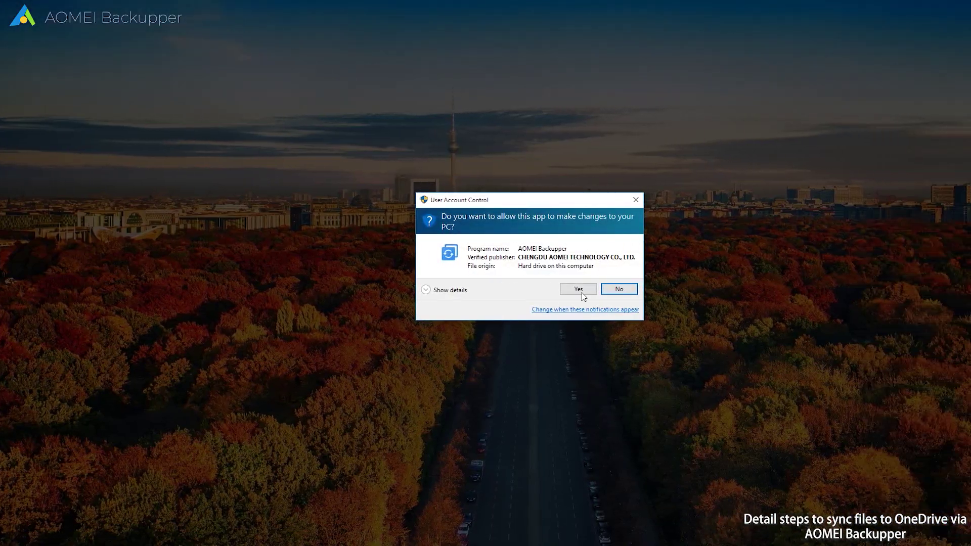
Step: Allow AOMEI Backupper through the UAC prompt and begin a File Sync task from Backup
left_click(536, 294)
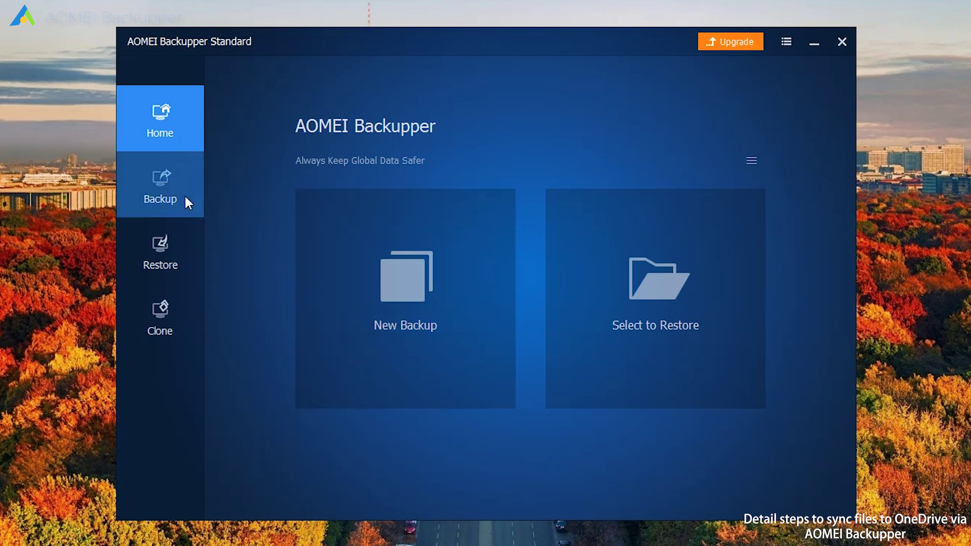
left_click(186, 202)
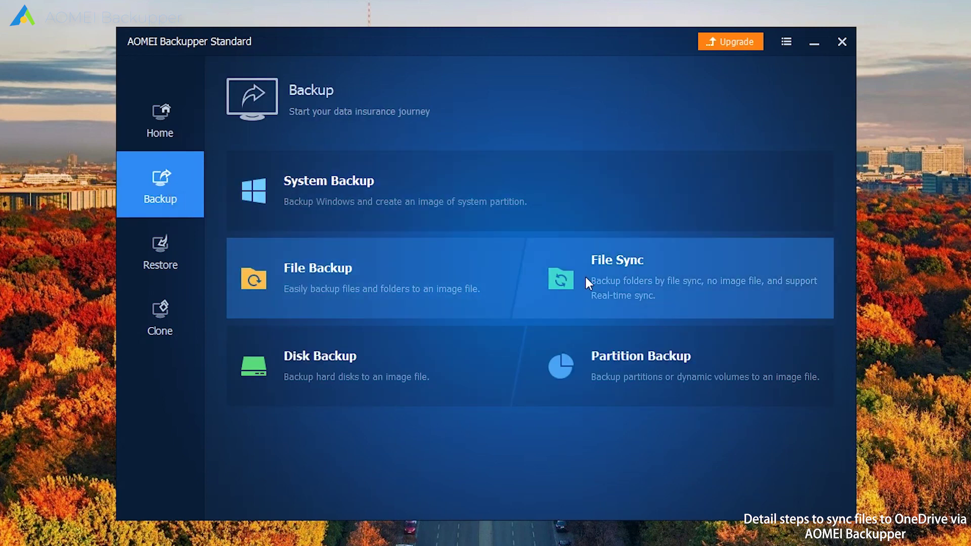
left_click(607, 278)
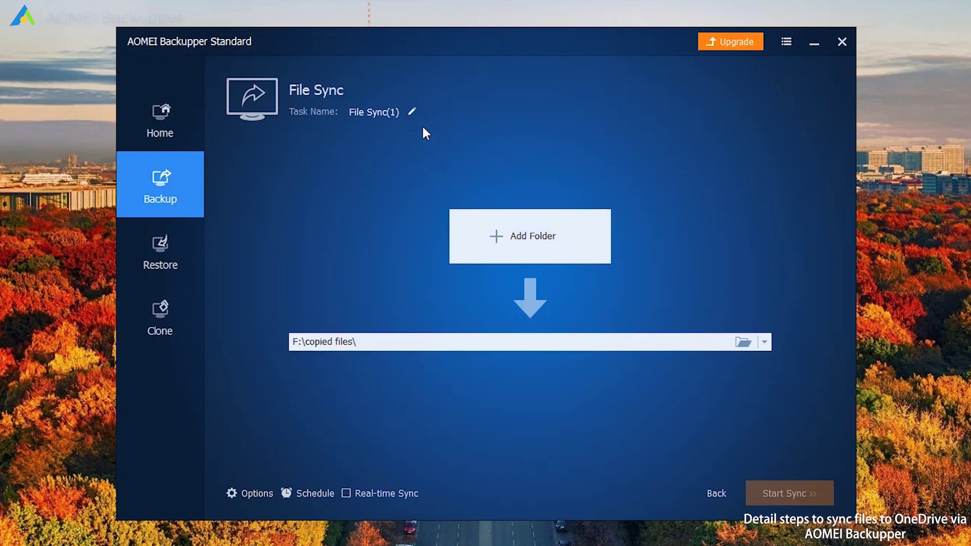
Step: Rename the sync task from File Sync(1) to 'File Sync'
left_click(414, 109)
key("BackSpace")
key("BackSpace")
key("BackSpace")
left_click(407, 130)
Step: Add E:\movie and E:\music as the sync source folders
left_click(546, 239)
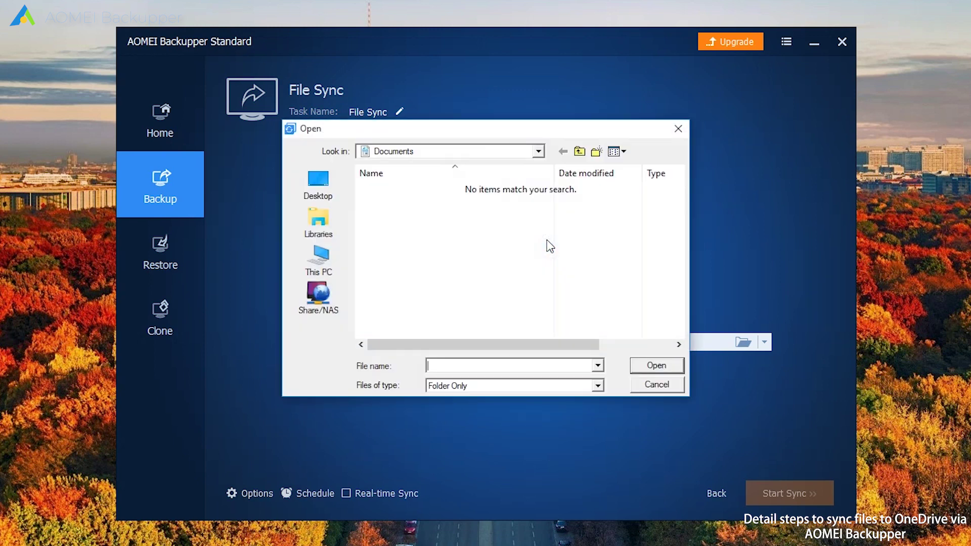
left_click(334, 260)
scroll(548, 275, "down", 5)
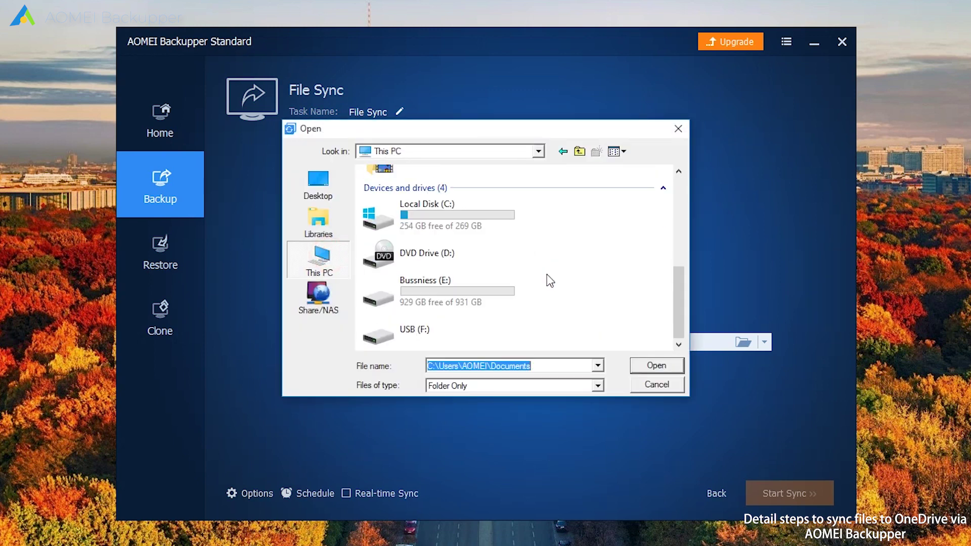
double_click(471, 282)
left_click(440, 189)
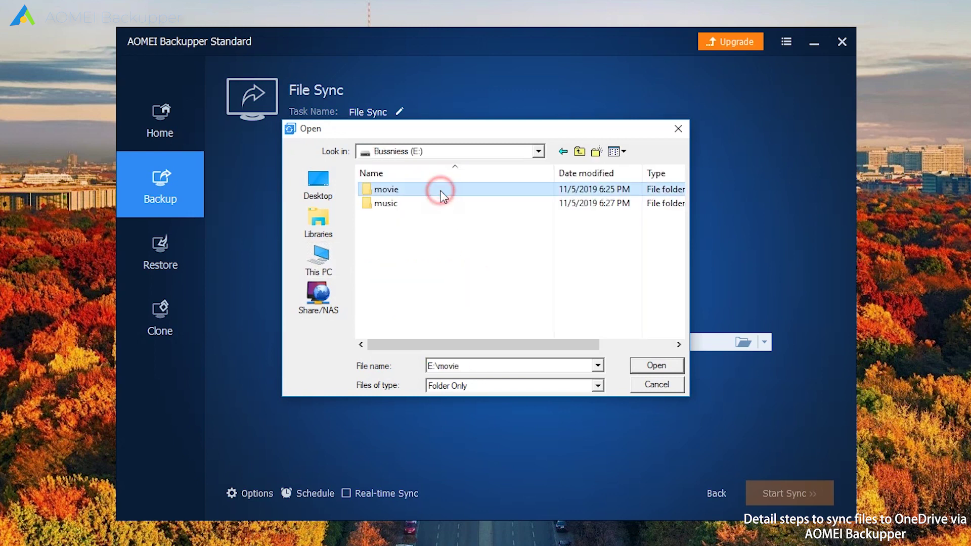
left_click(654, 366)
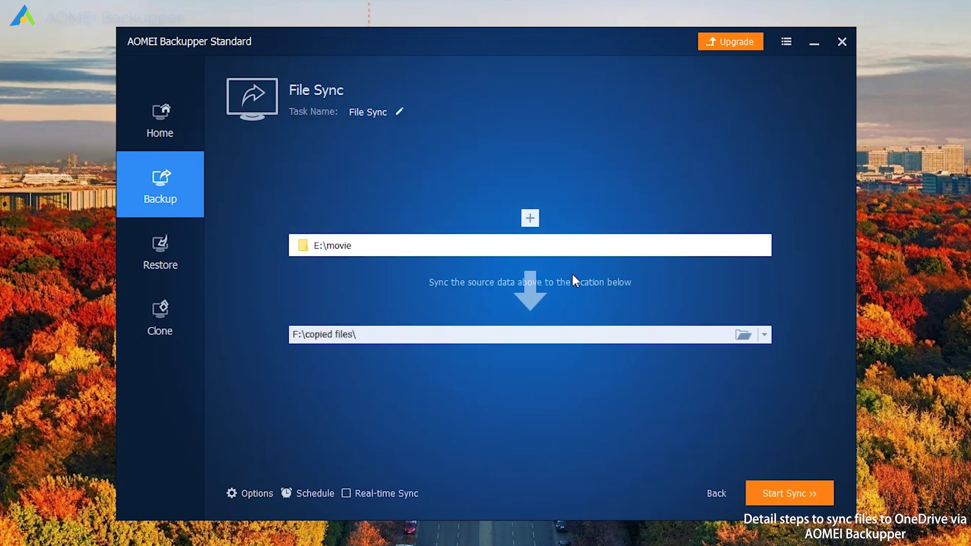
left_click(531, 219)
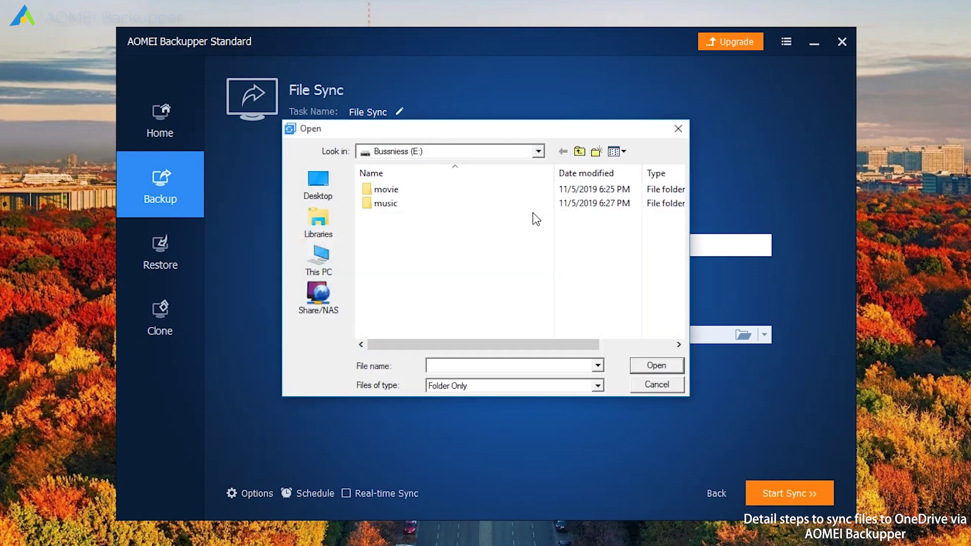
left_click(523, 203)
left_click(654, 366)
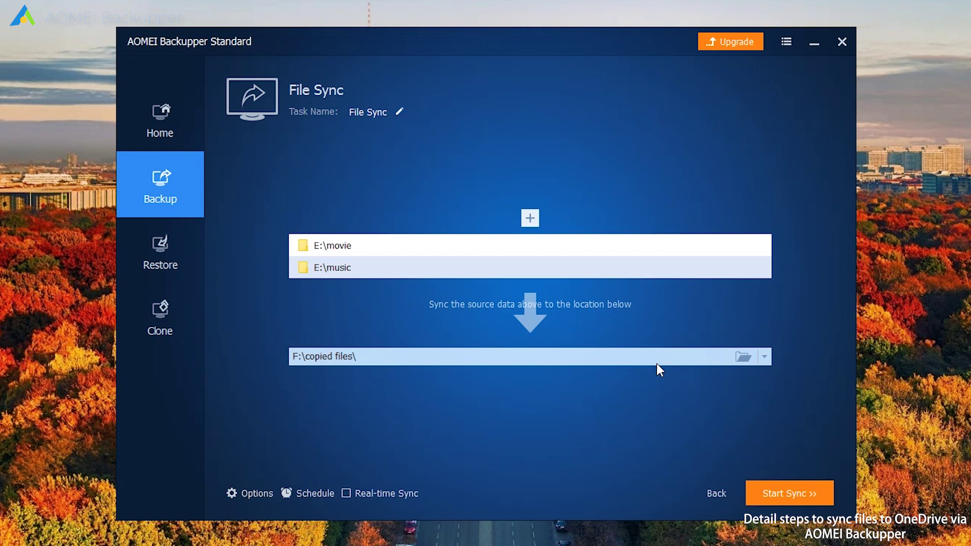
Step: Set the sync destination to the OneDrive cloud drive, C:\Users\AOMEI\OneDrive
left_click(764, 358)
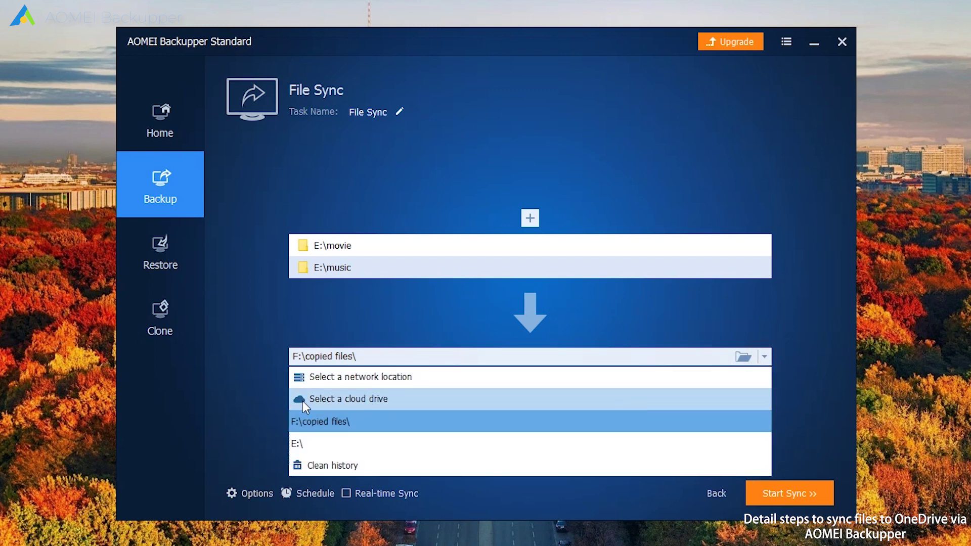
left_click(380, 402)
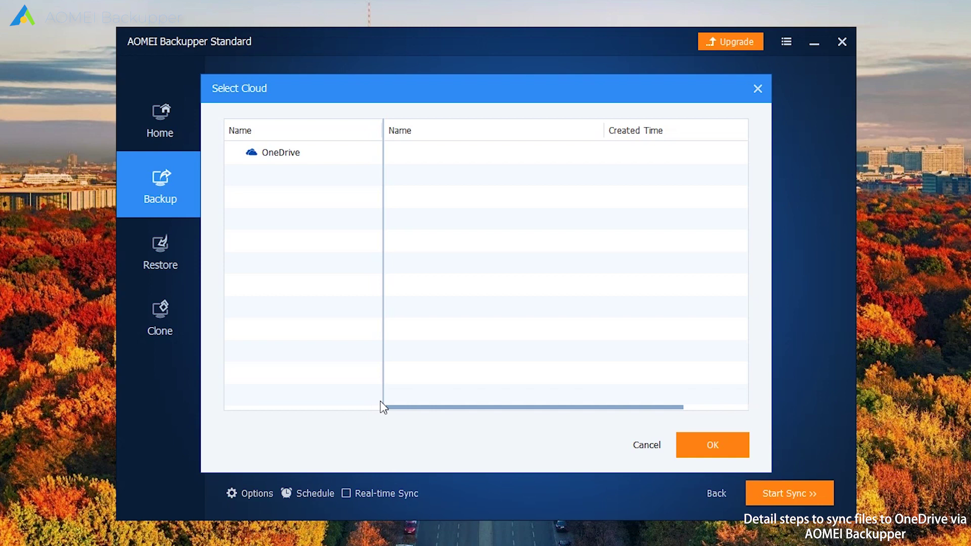
left_click(309, 154)
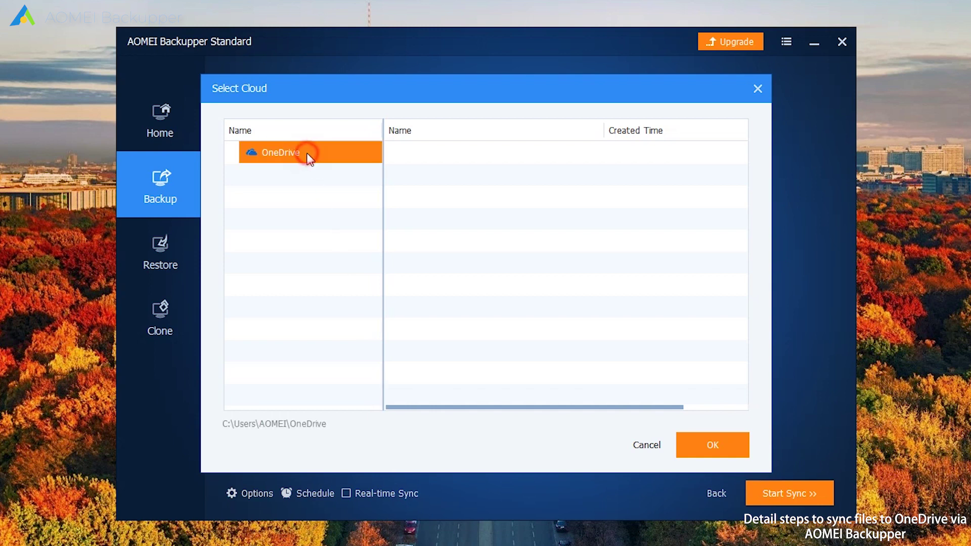
left_click(725, 444)
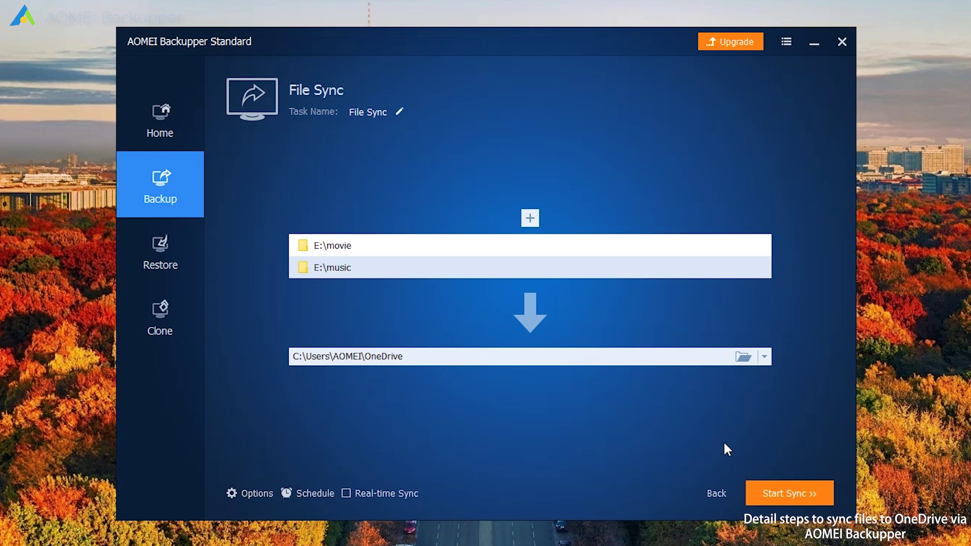
left_click(742, 357)
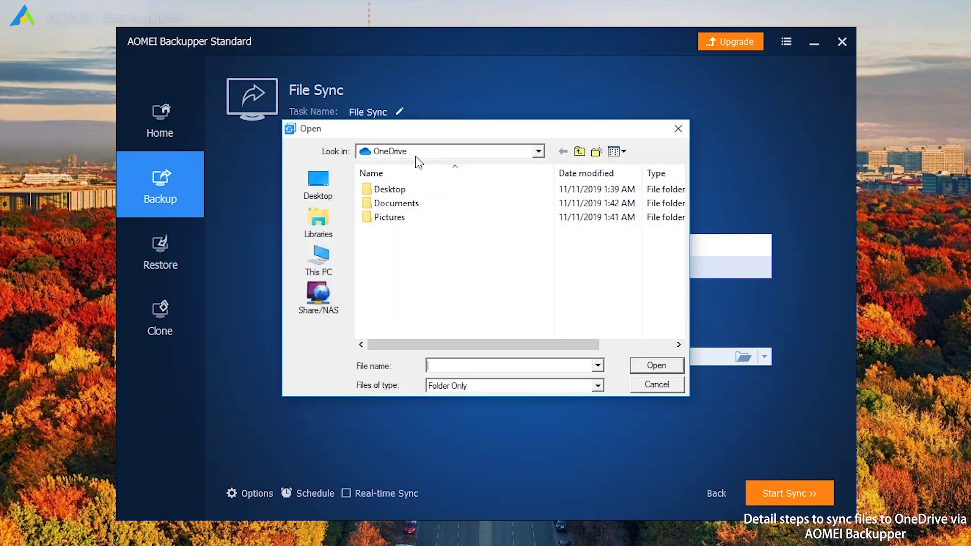
left_click(664, 367)
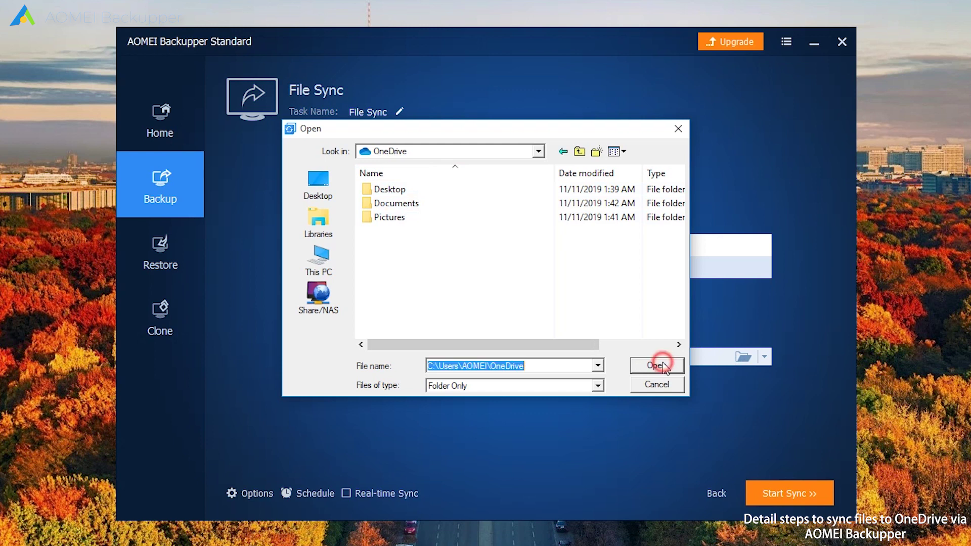
left_click(657, 366)
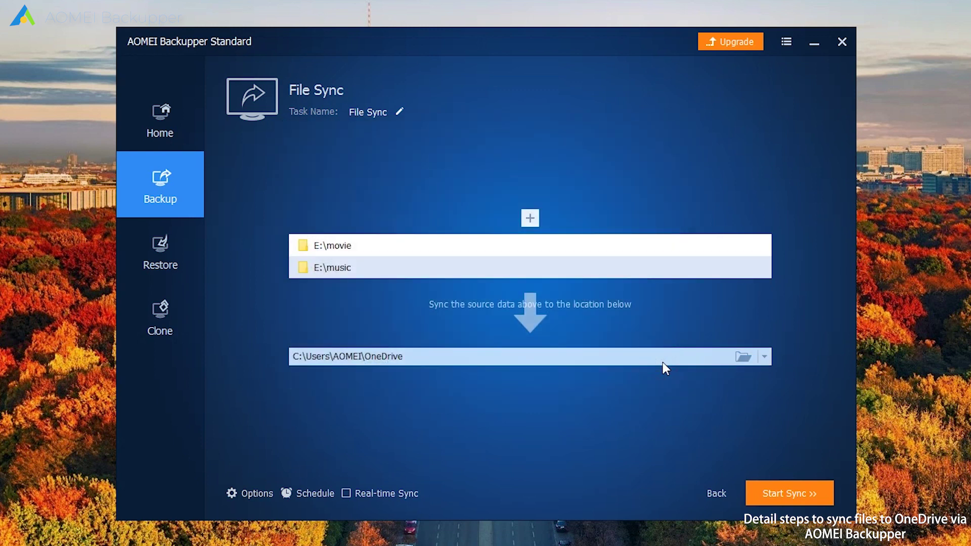